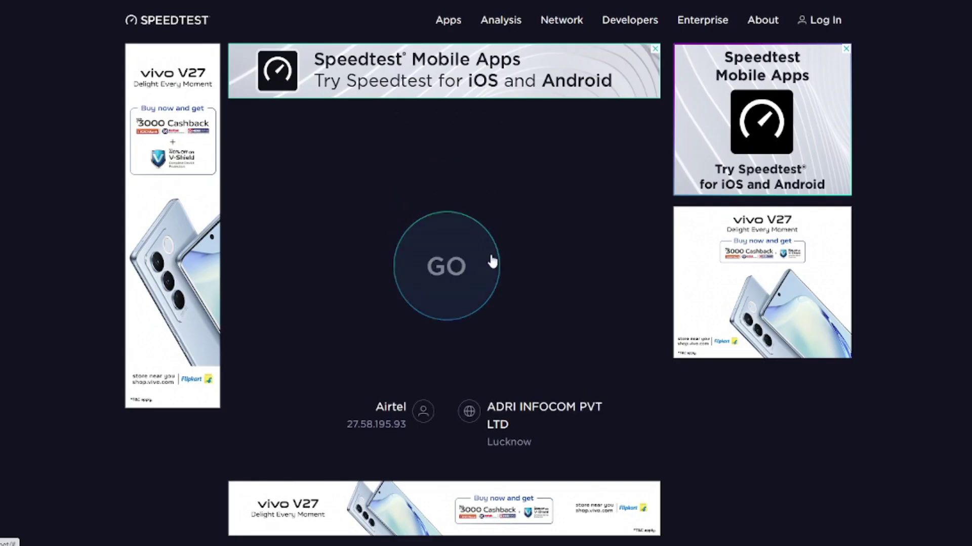
Step: Run an internet connection speed test on the Speedtest page
click(493, 264)
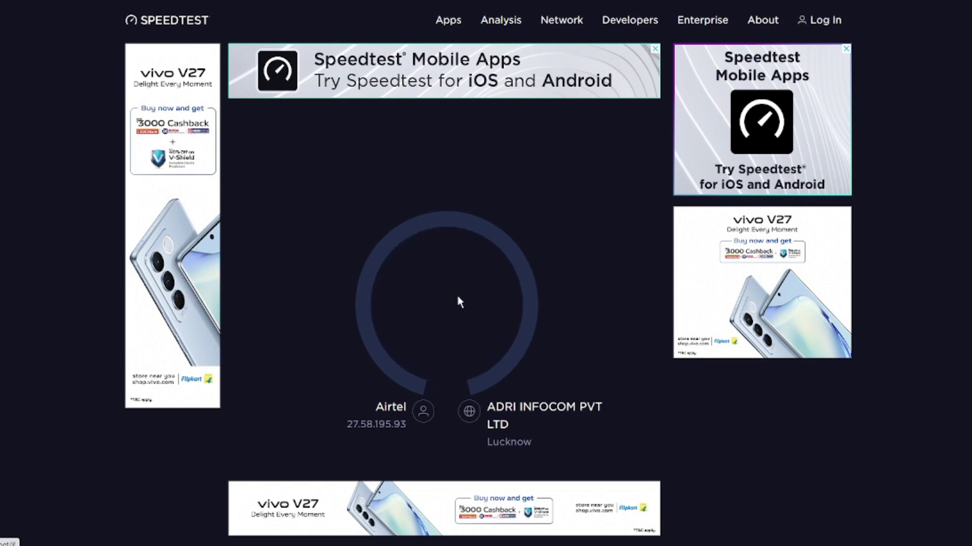
click(167, 4)
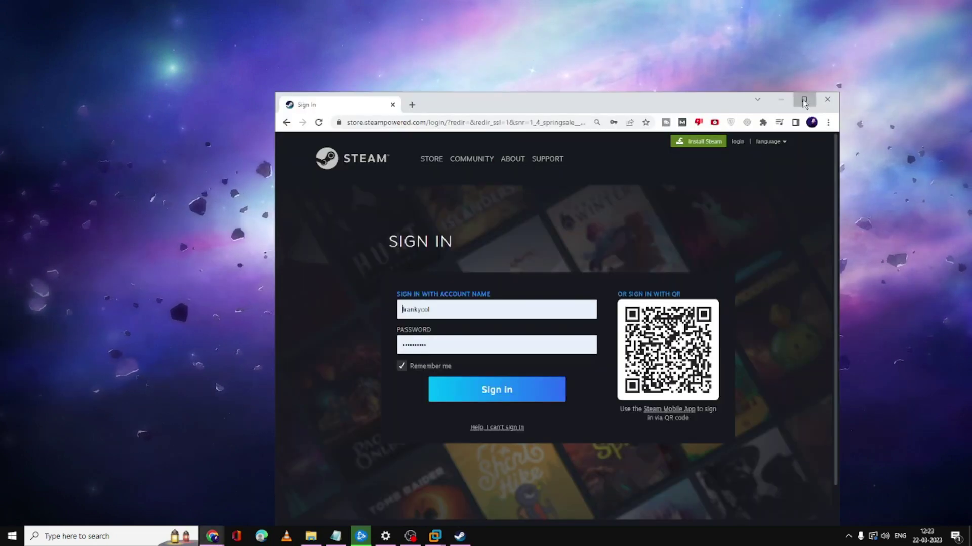
Step: Maximize the Steam sign-in page and open the support option for a forgotten Steam account name or password
click(804, 101)
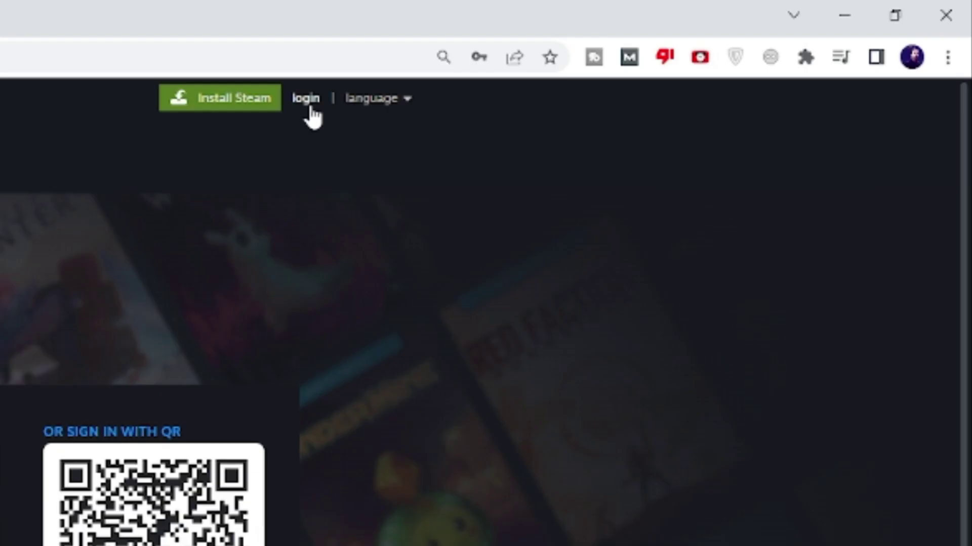
click(667, 47)
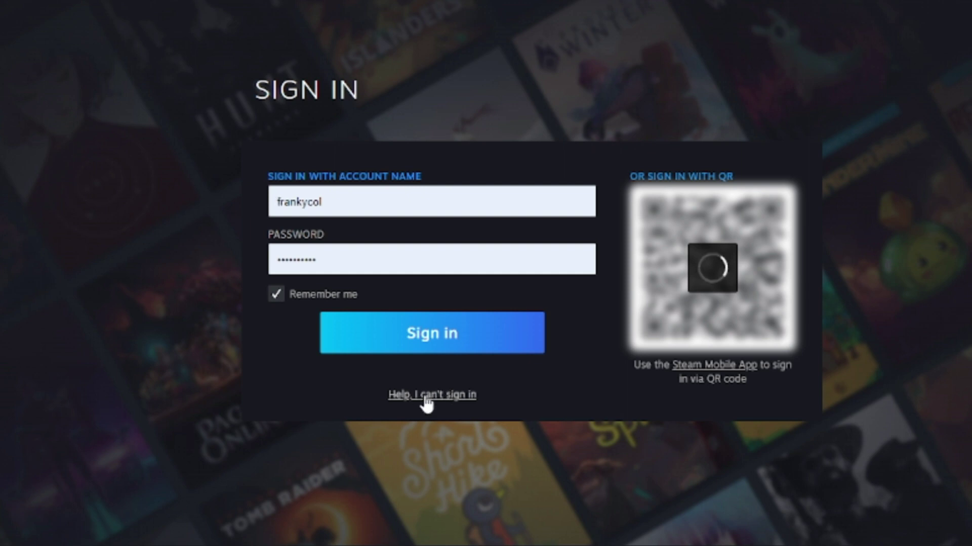
click(453, 396)
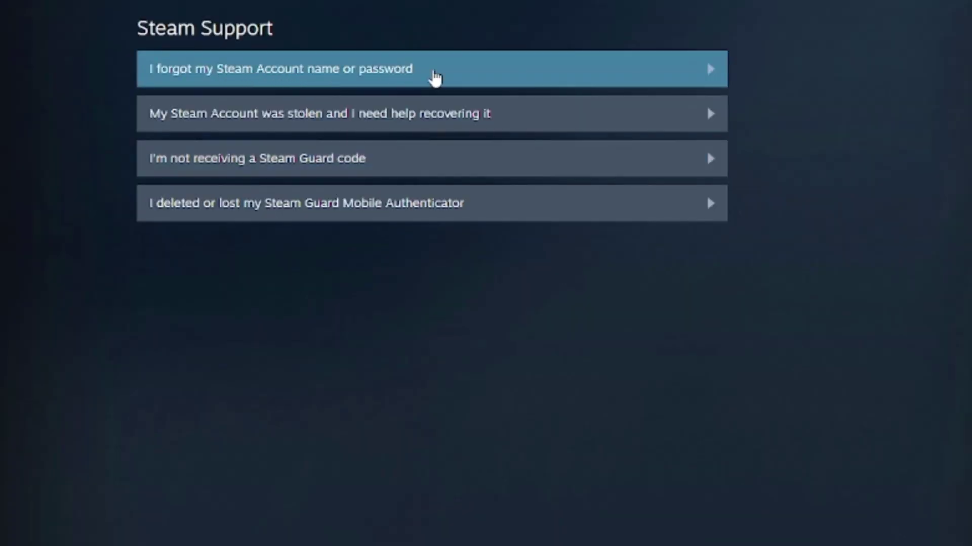
click(457, 76)
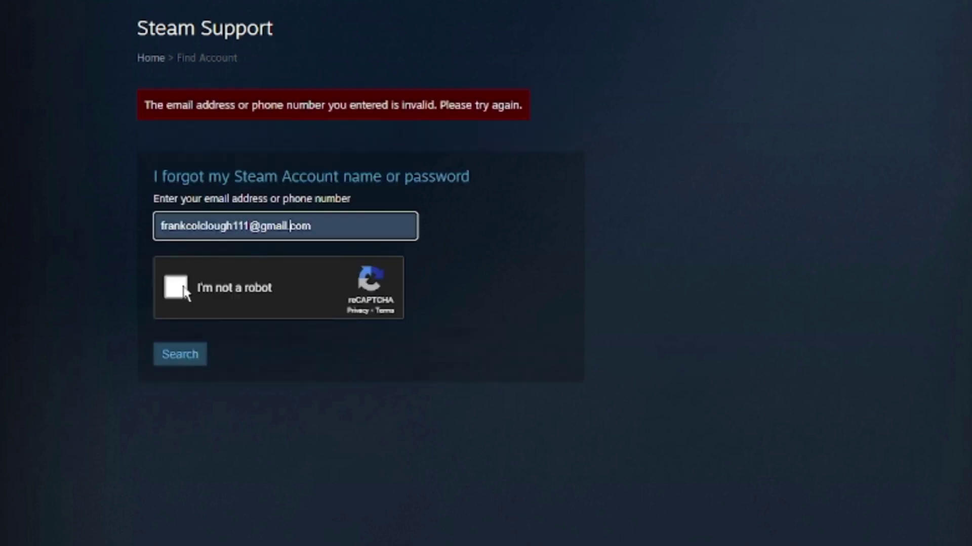
Step: Complete the reCAPTCHA check by selecting the squares containing buses and verifying the selection
click(184, 291)
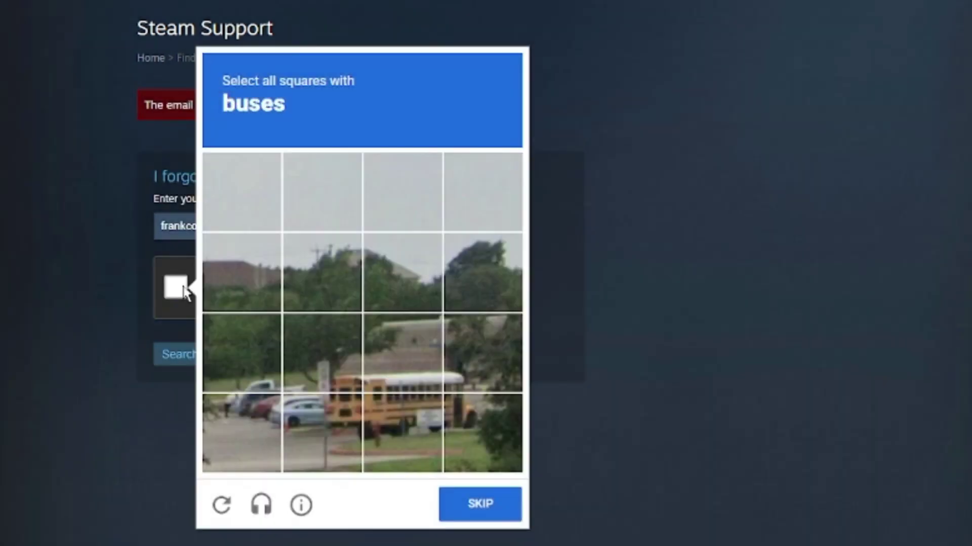
click(357, 375)
click(349, 411)
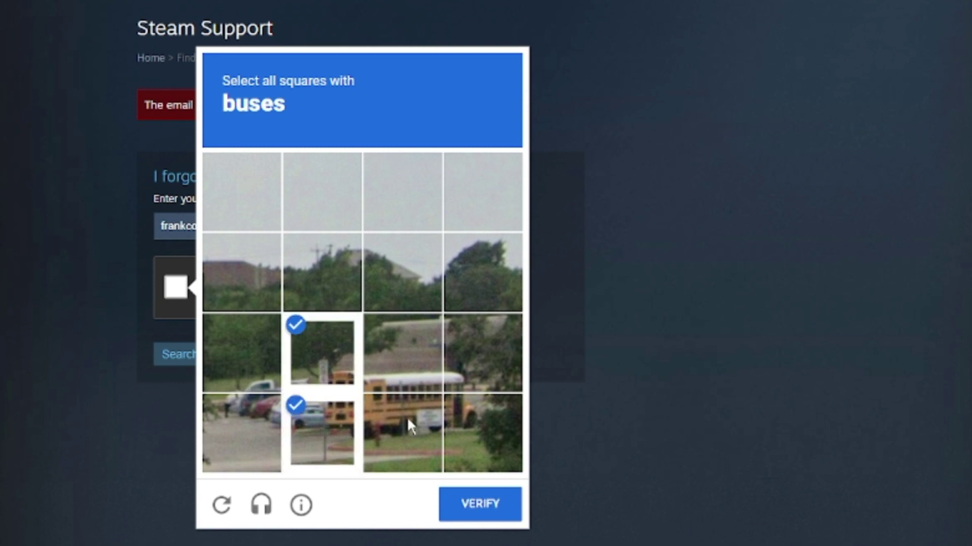
click(414, 378)
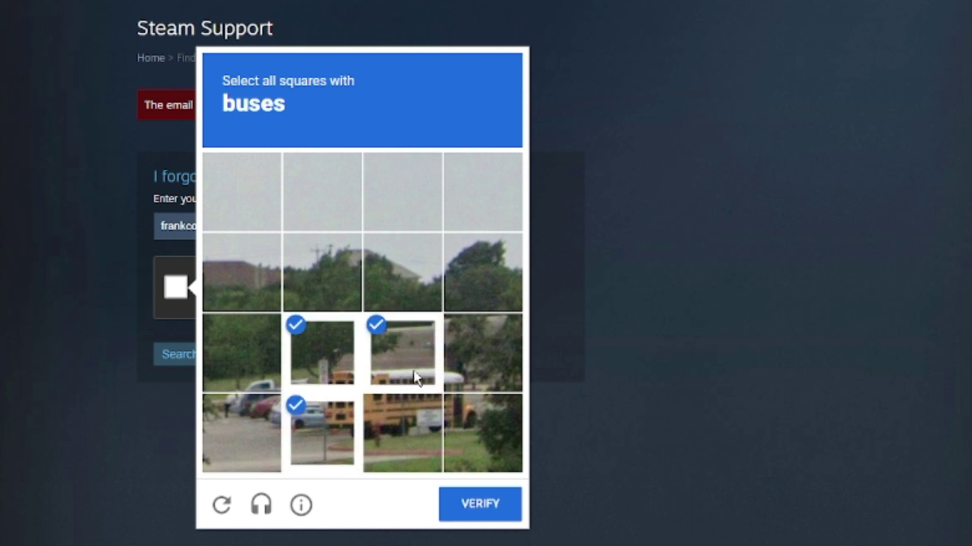
click(480, 504)
Step: Search for the account by its email address, request the emailed verification code, and close the browser
click(194, 362)
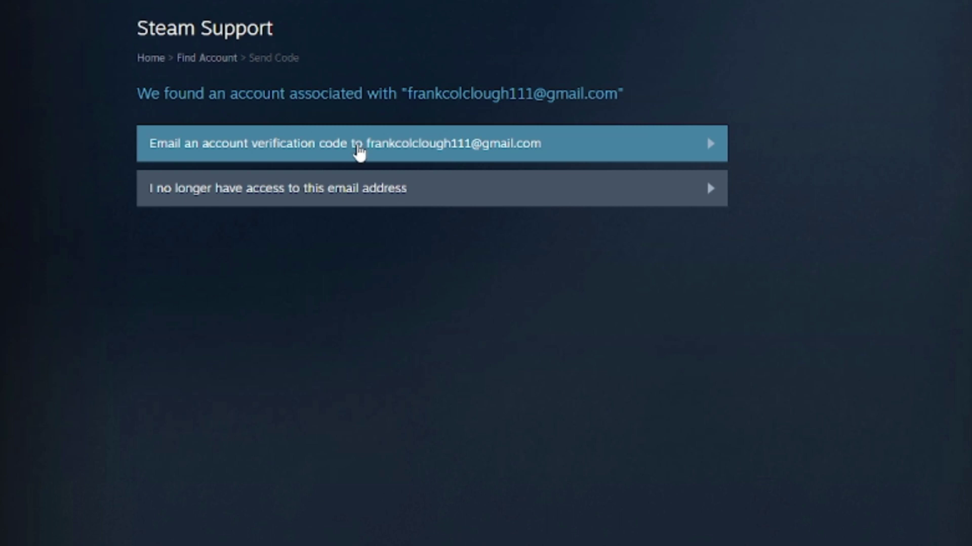
click(359, 149)
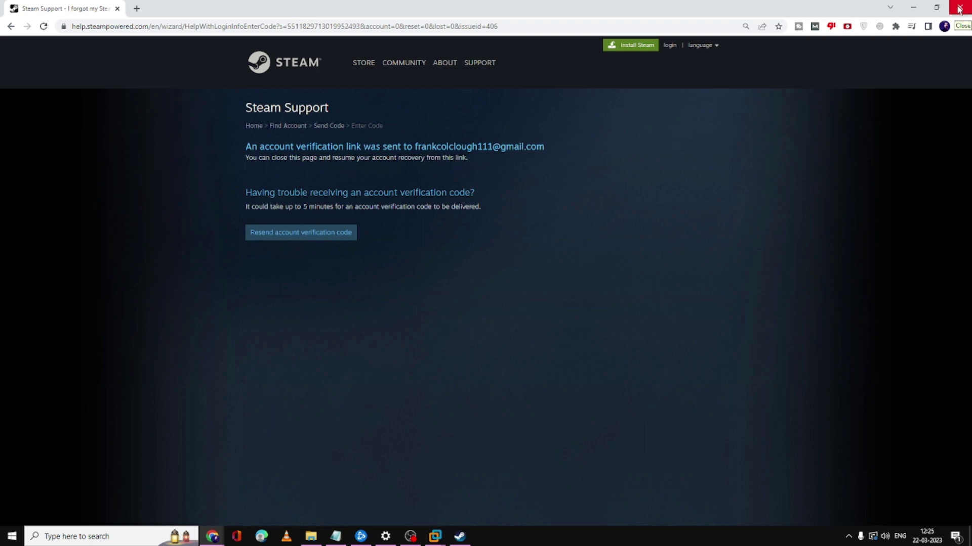
click(959, 8)
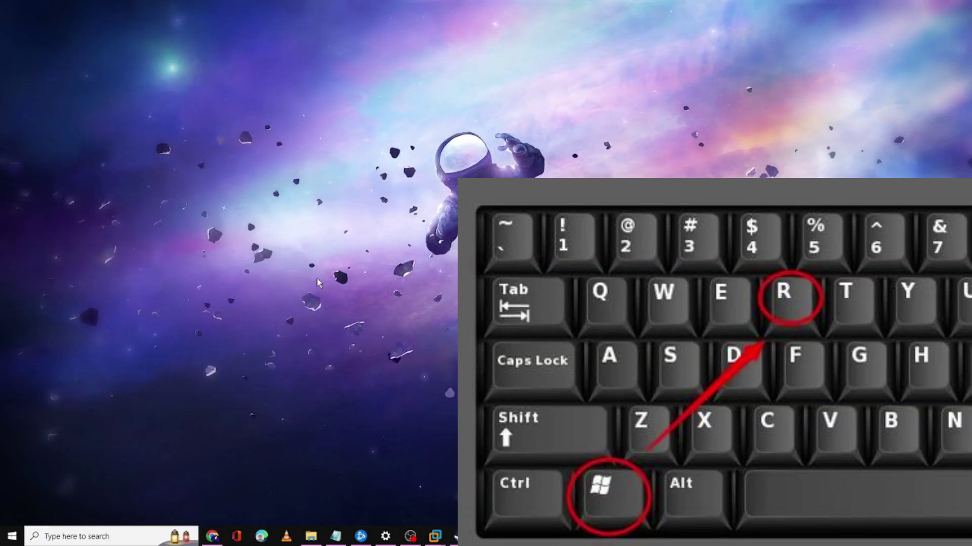
Step: Open the %temp% folder with the Run command
key(super+r)
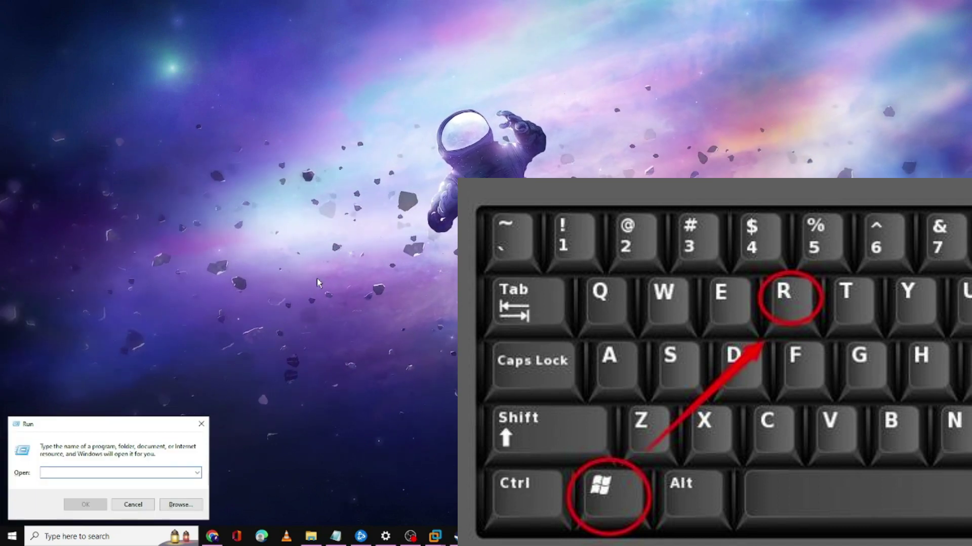
text(%tem)
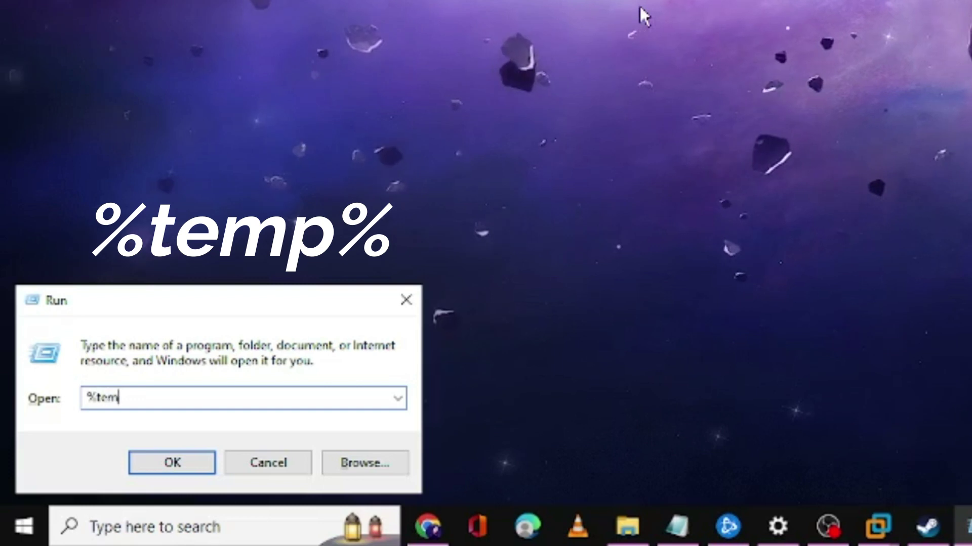
text(p%)
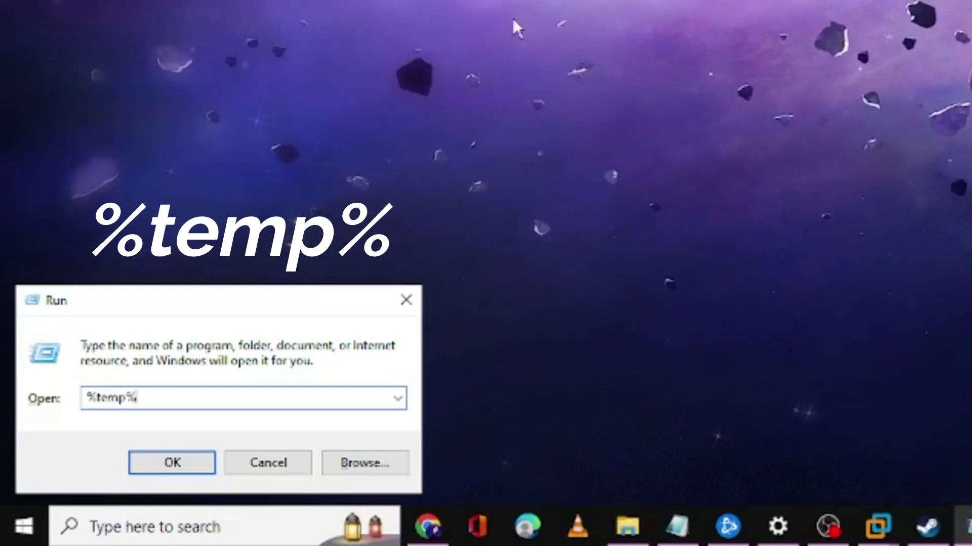
click(173, 462)
Step: Delete all items in the user's AppData Temp folder and return to the desktop
click(639, 271)
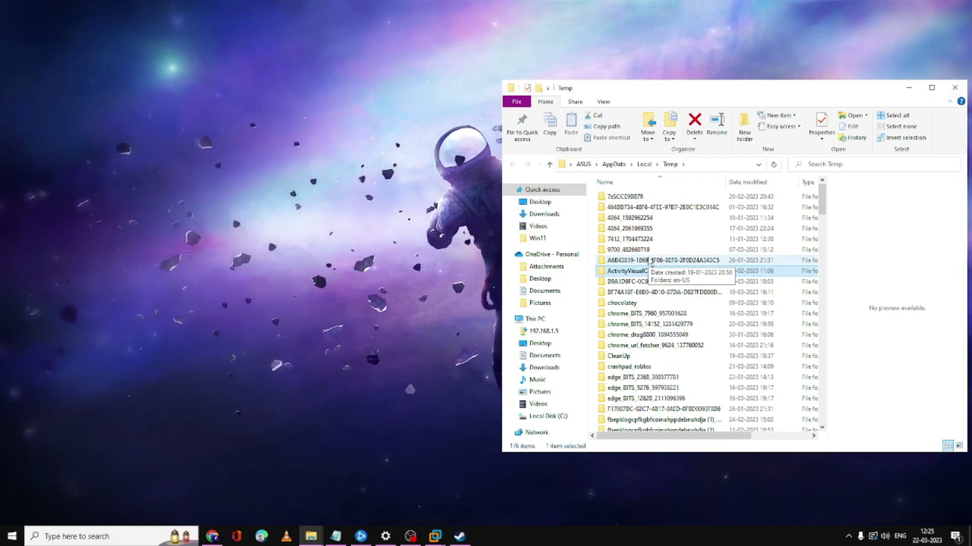
key(ctrl+a)
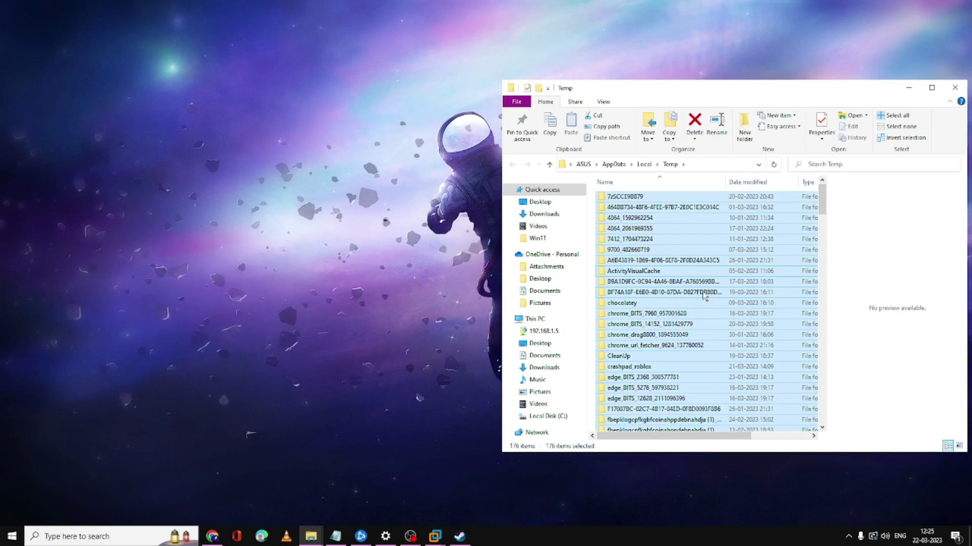
key(Delete)
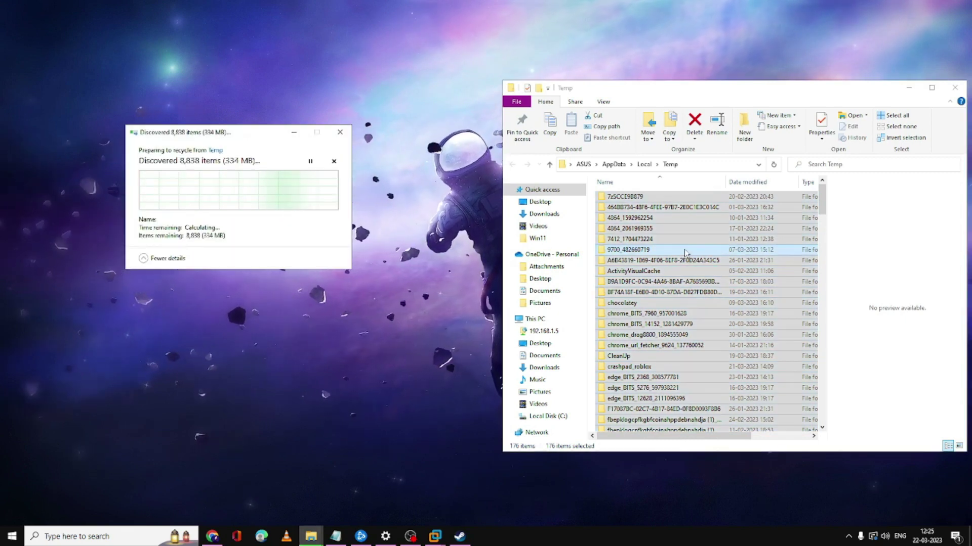
key(super+d)
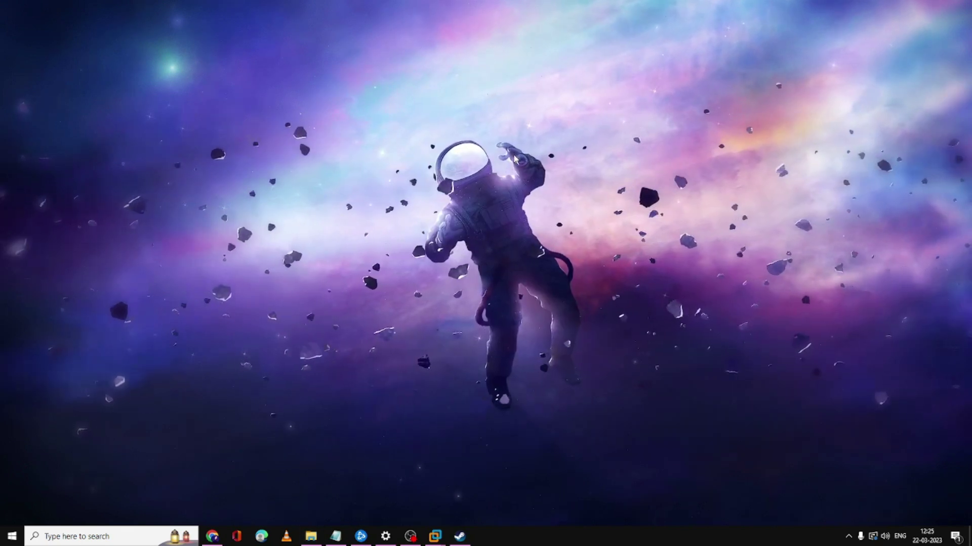
Step: Open the Windows Temp folder by running the command temp
key(super+r)
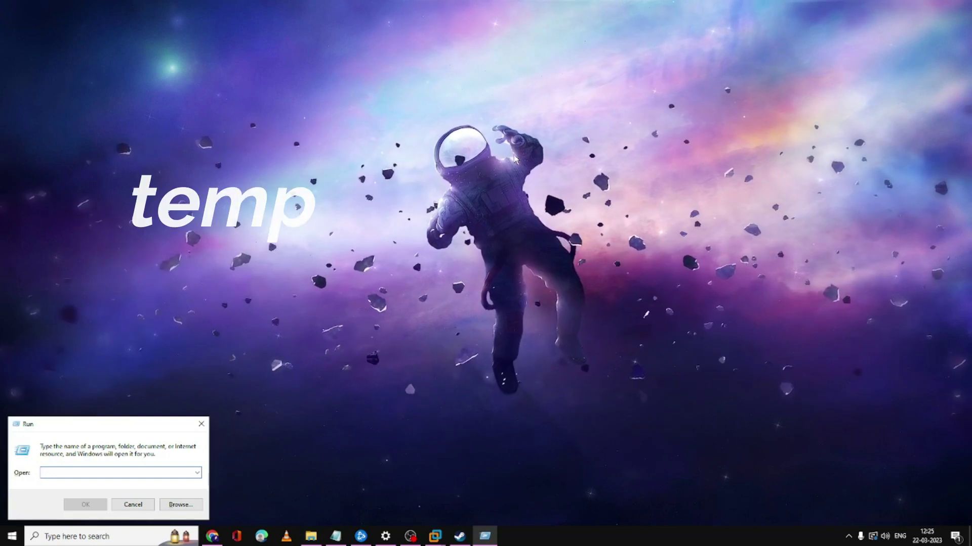
text(temp)
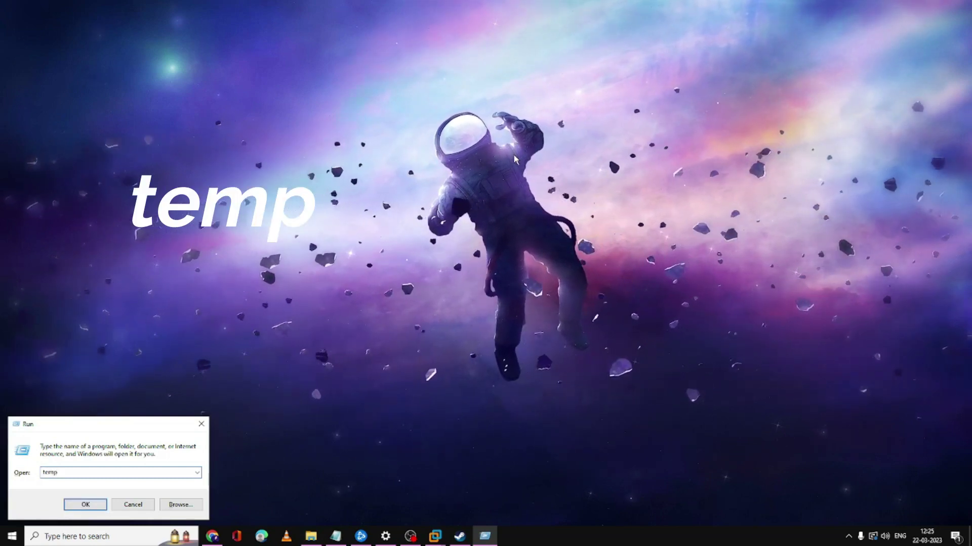
key(Return)
Step: Delete all items in the Windows Temp folder with administrator permission, then close the folder window
click(583, 248)
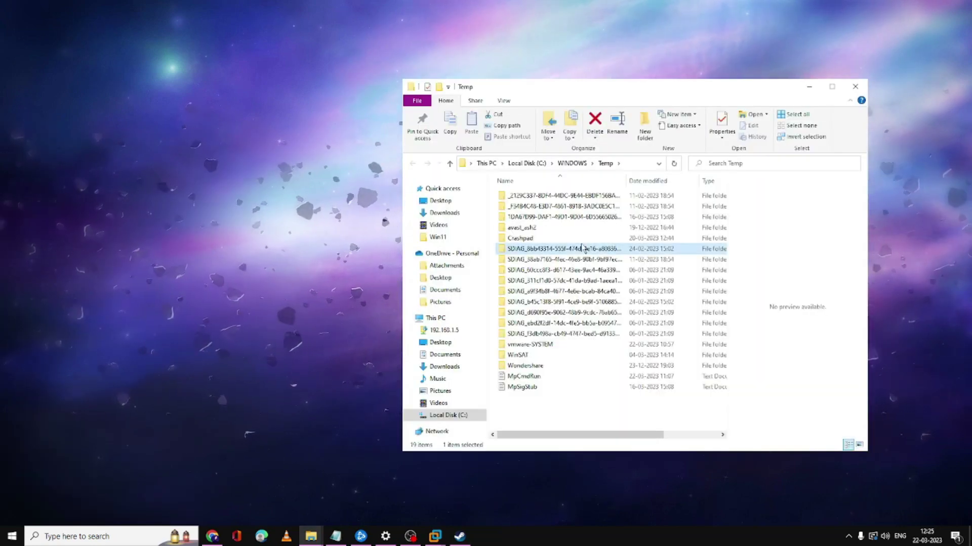
key(ctrl+a)
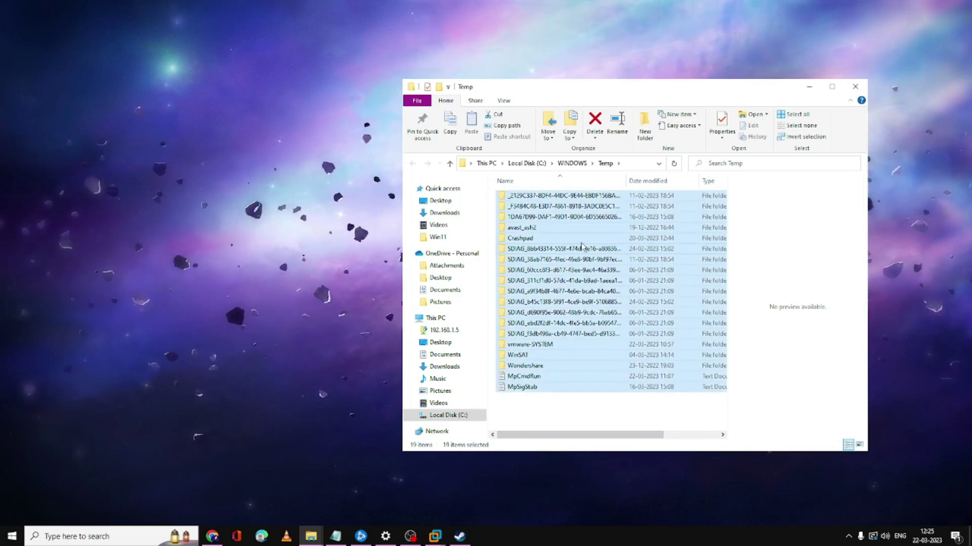
key(Delete)
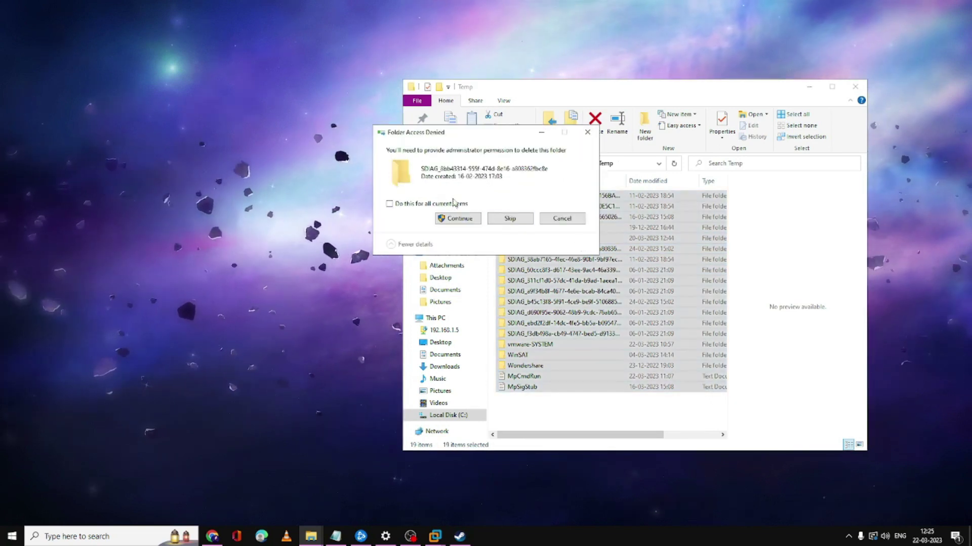
click(458, 218)
click(561, 221)
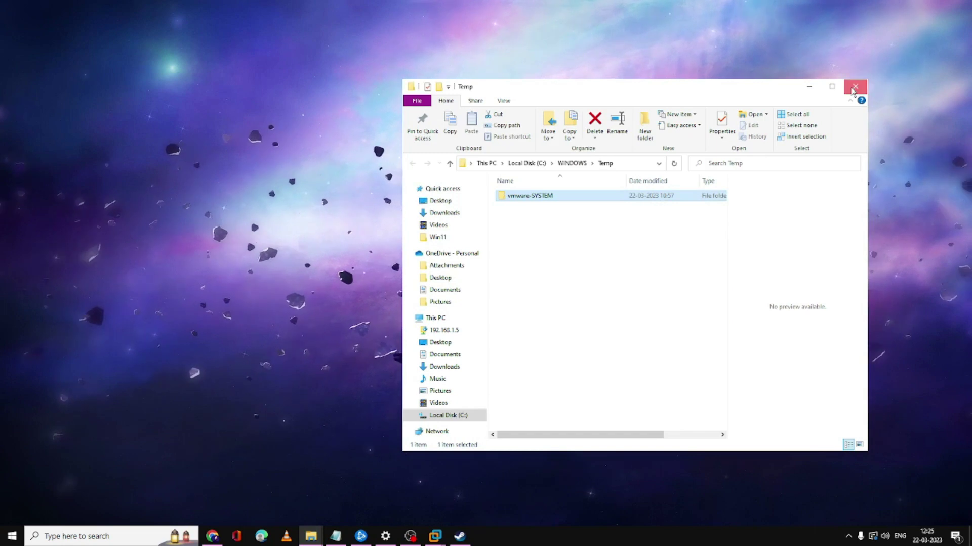
click(853, 89)
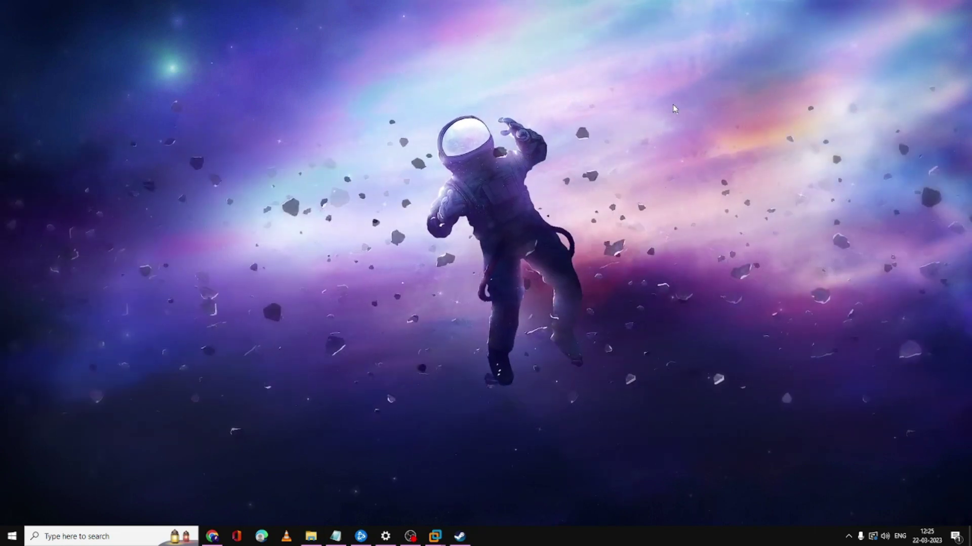
Step: Show the desktop icons and open the properties of the Steam shortcut
double_click(593, 210)
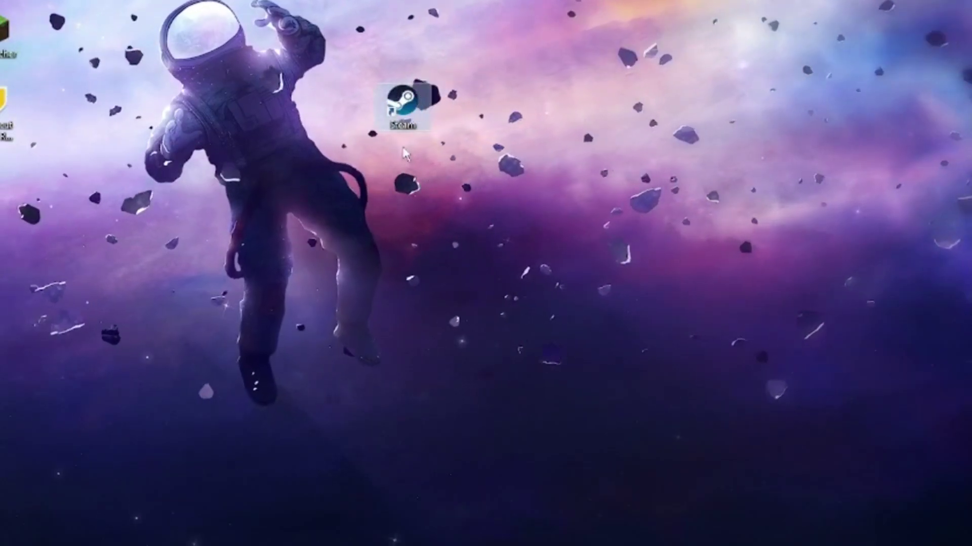
right_click(407, 101)
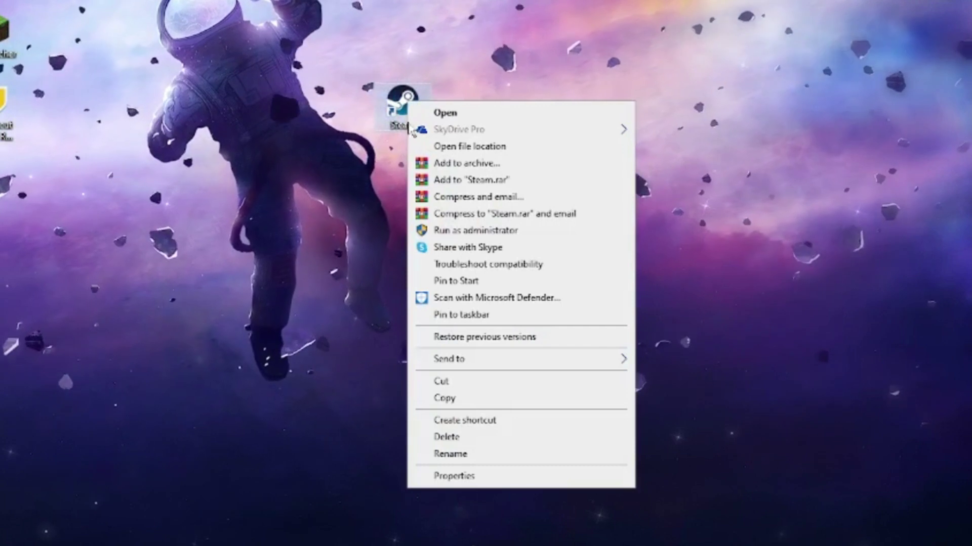
click(454, 476)
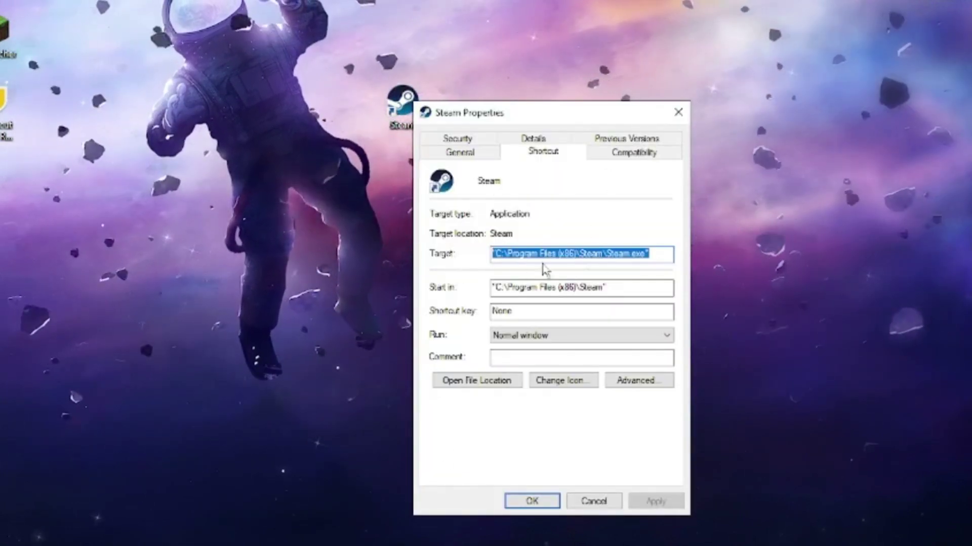
Step: Append the launch options -login -noreactlogin to the end of the Steam shortcut's target path
click(655, 257)
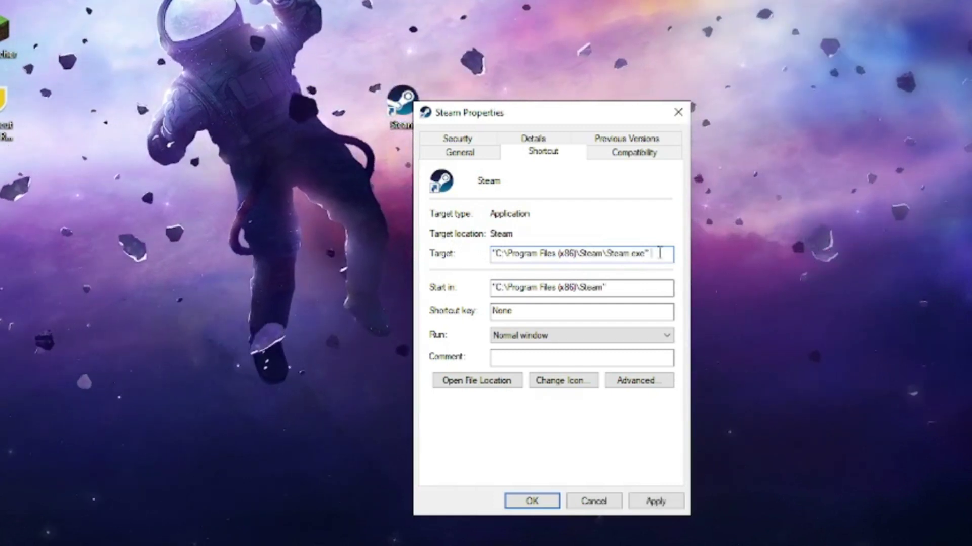
text(-lo)
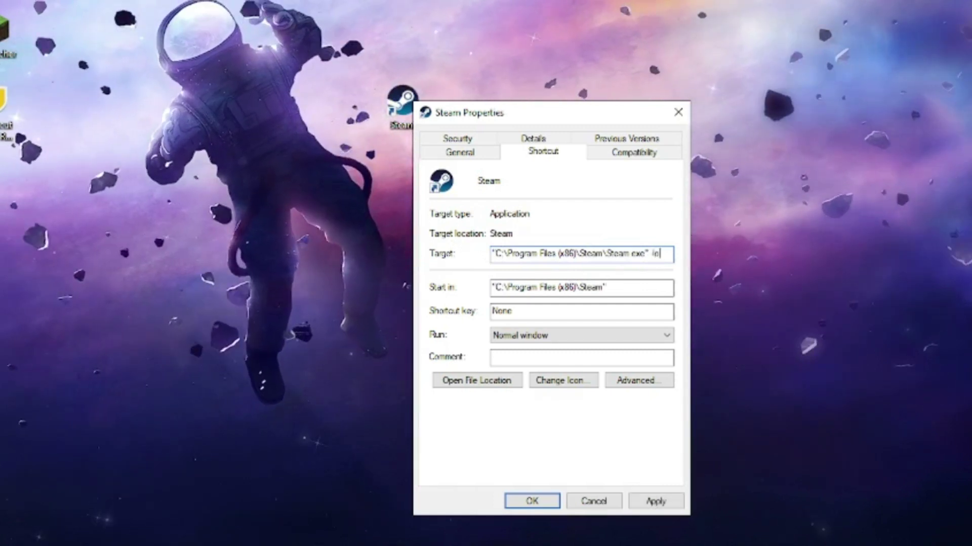
text(gin)
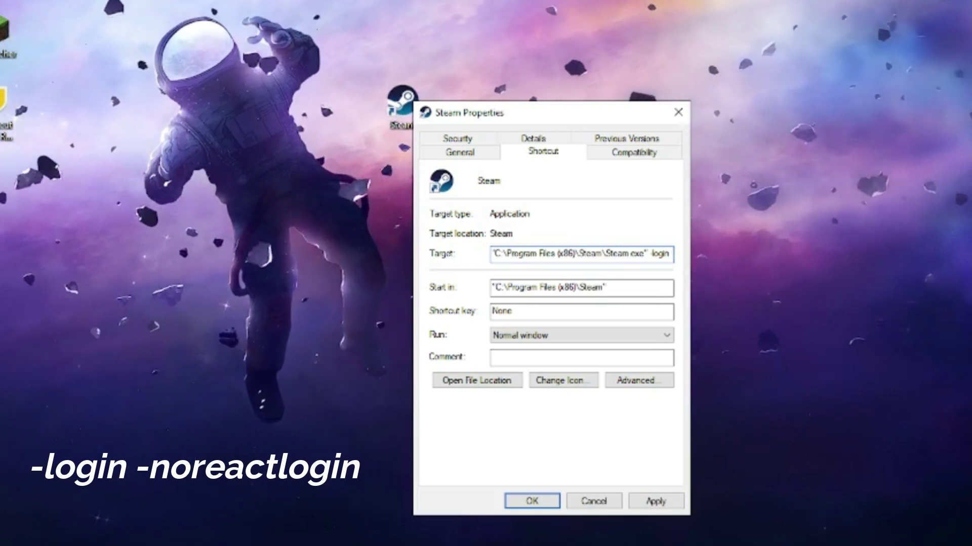
text( -norea)
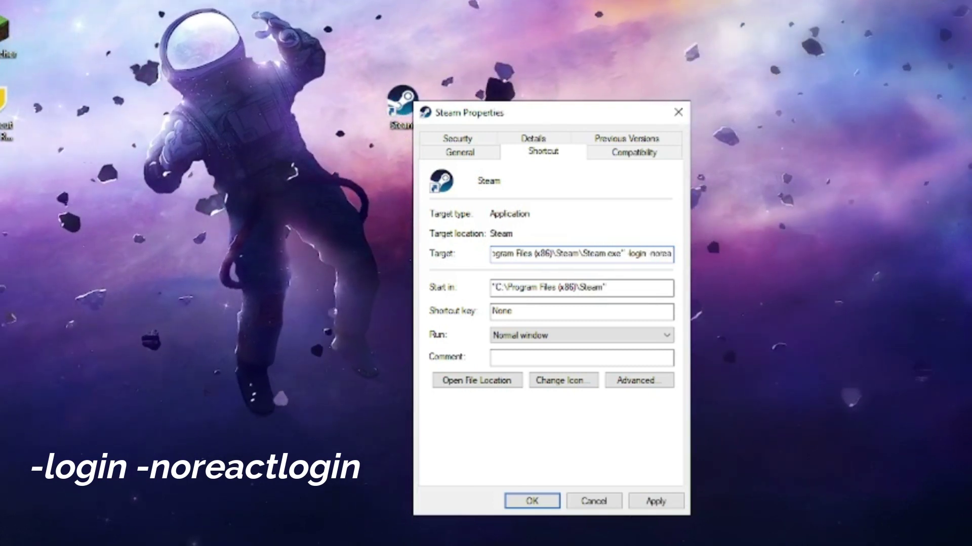
text(ctlogin)
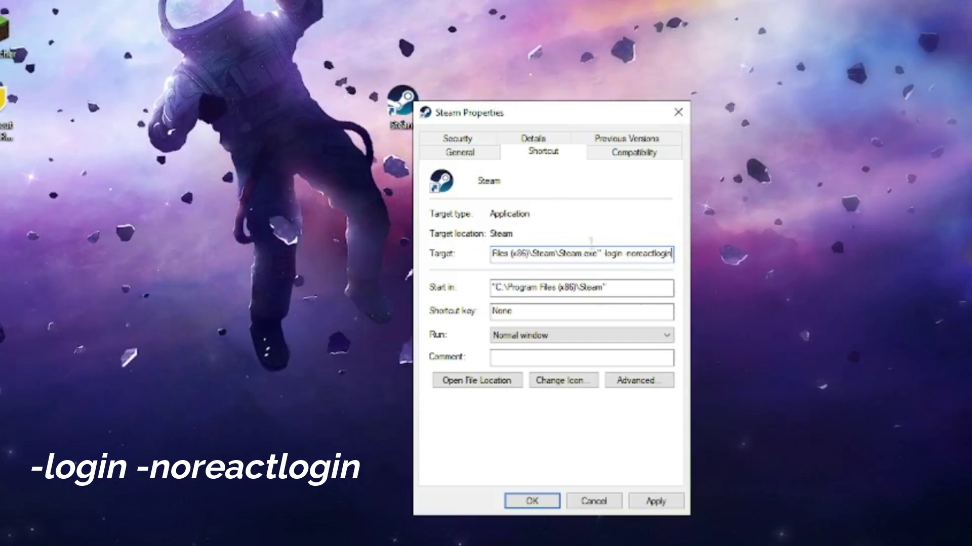
Step: Set the Steam shortcut to run as an administrator, apply it with administrator permission and close its properties
click(640, 160)
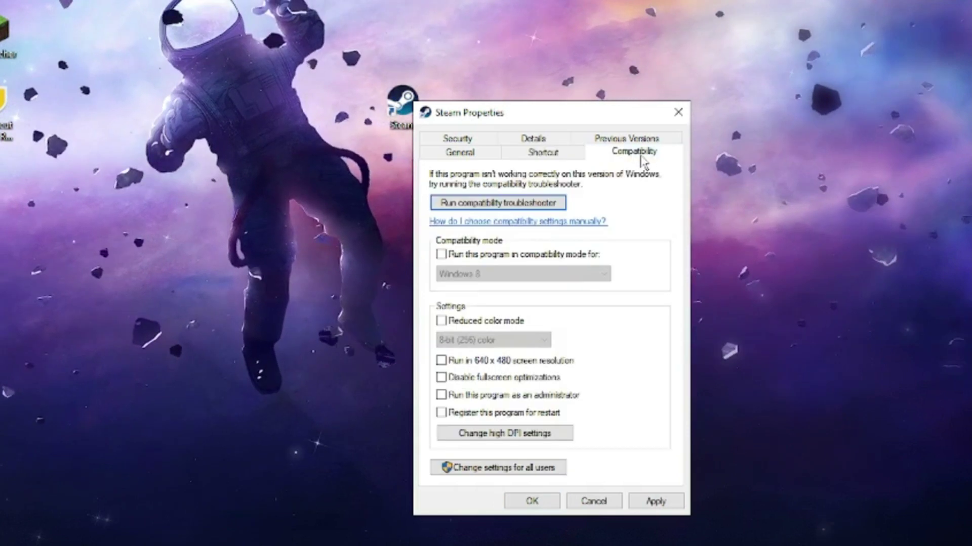
click(441, 395)
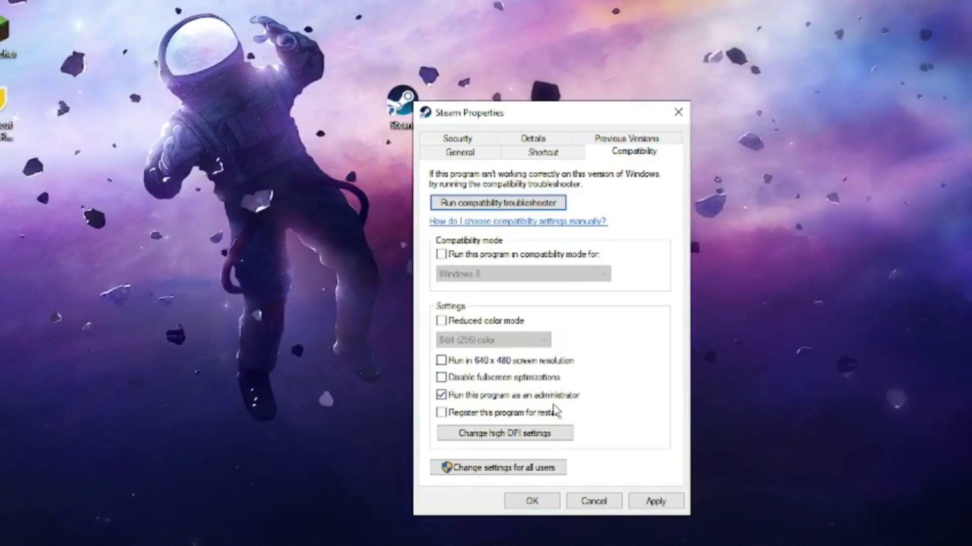
click(654, 503)
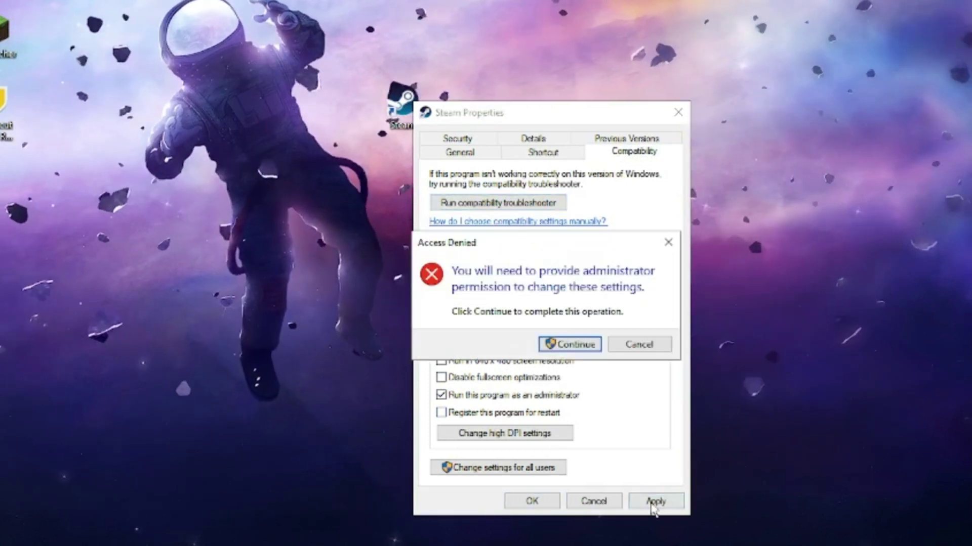
click(572, 345)
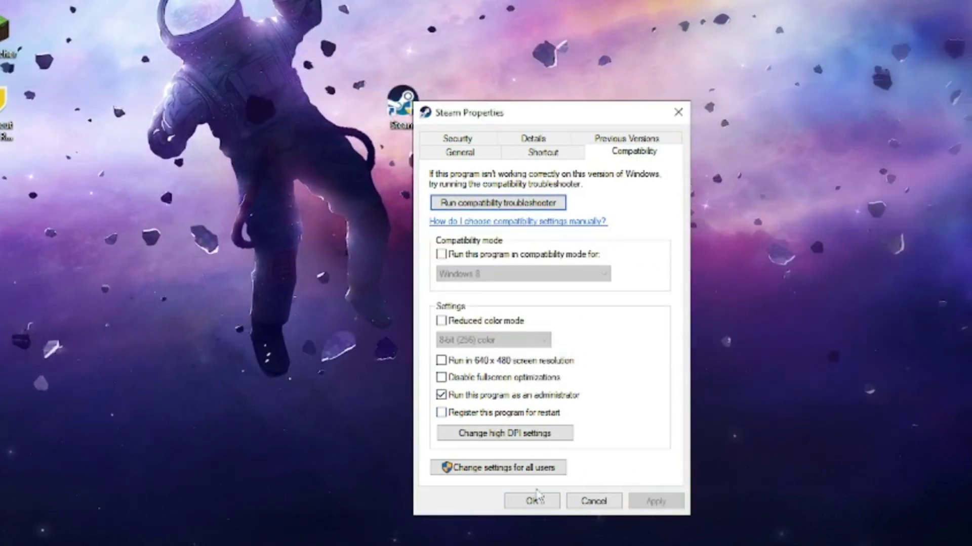
click(524, 500)
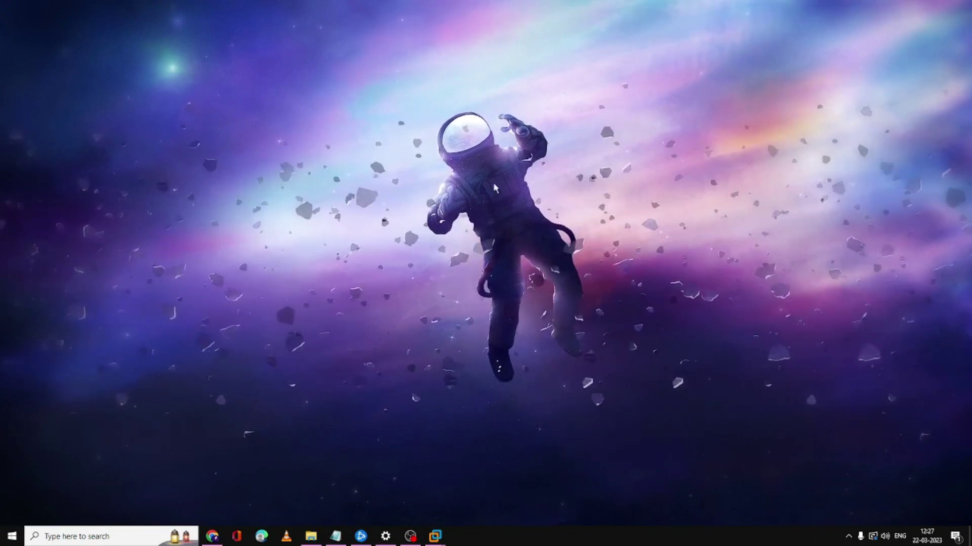
Step: Search Windows for firewall, open Firewall & network protection and bring up the list of apps allowed through the firewall
click(110, 535)
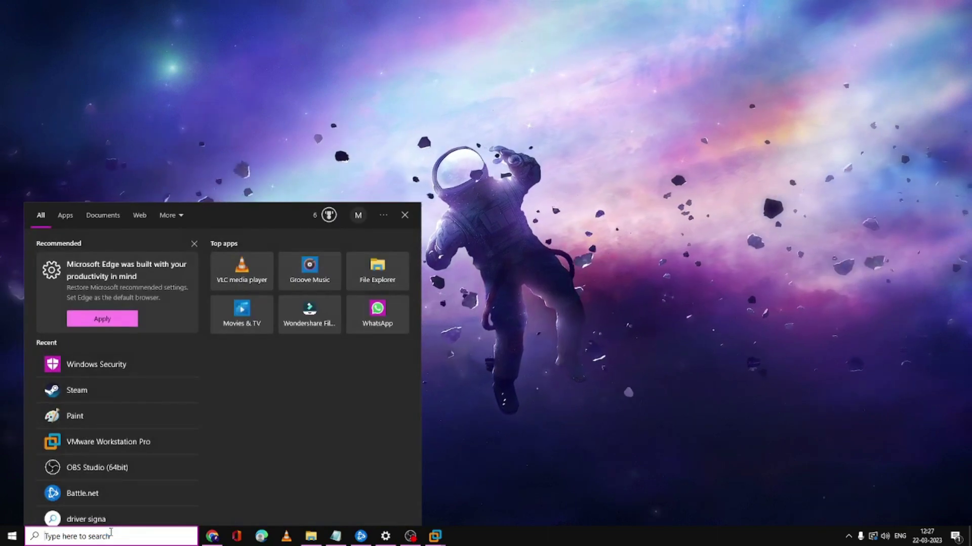
text(firewall)
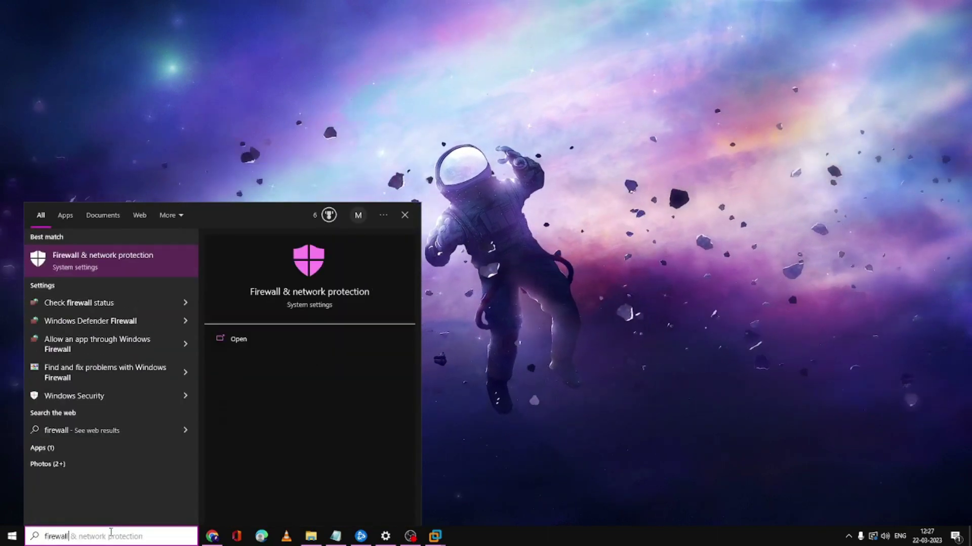
click(119, 261)
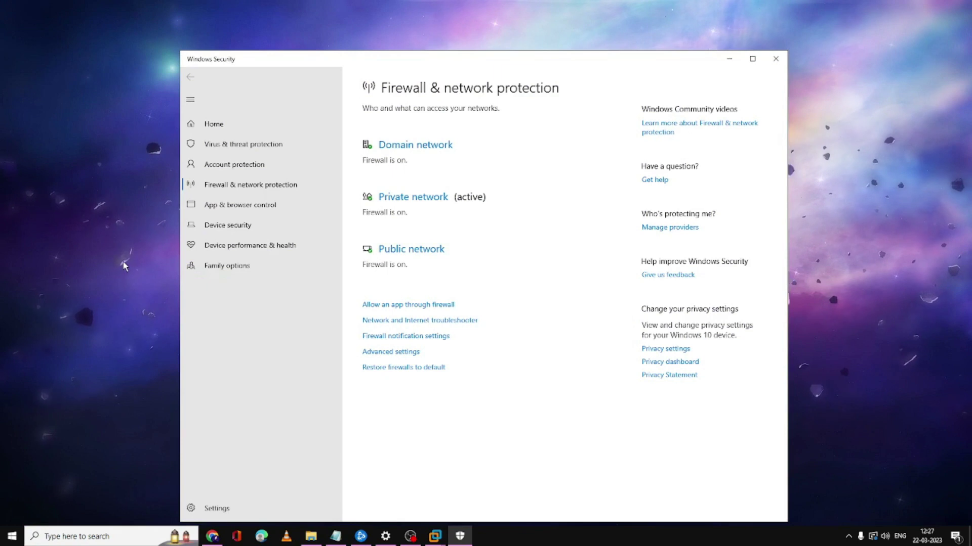
click(393, 307)
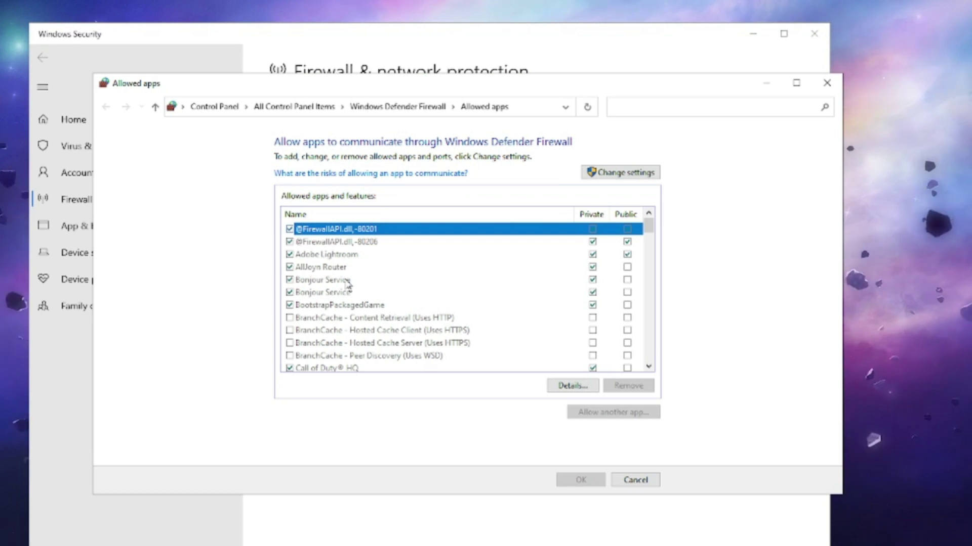
Step: Locate and select Steam in the allowed apps list, and unlock the list for changes
scroll(348, 310, down, 2)
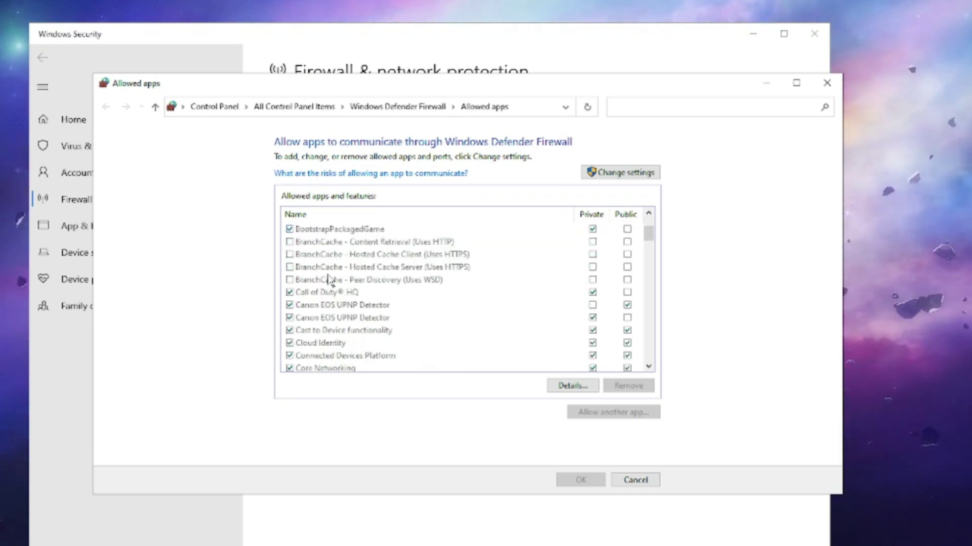
click(329, 279)
scroll(324, 286, down, 5)
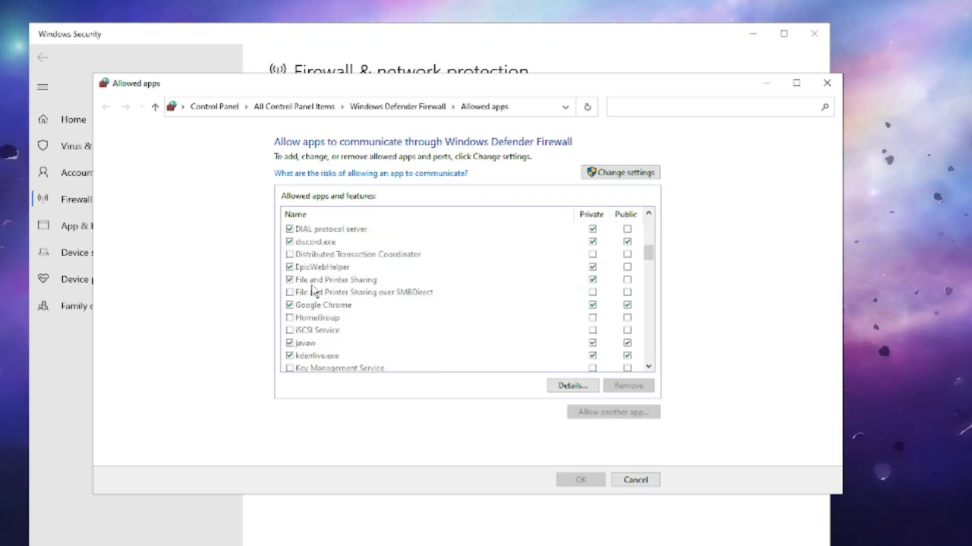
scroll(314, 291, down, 5)
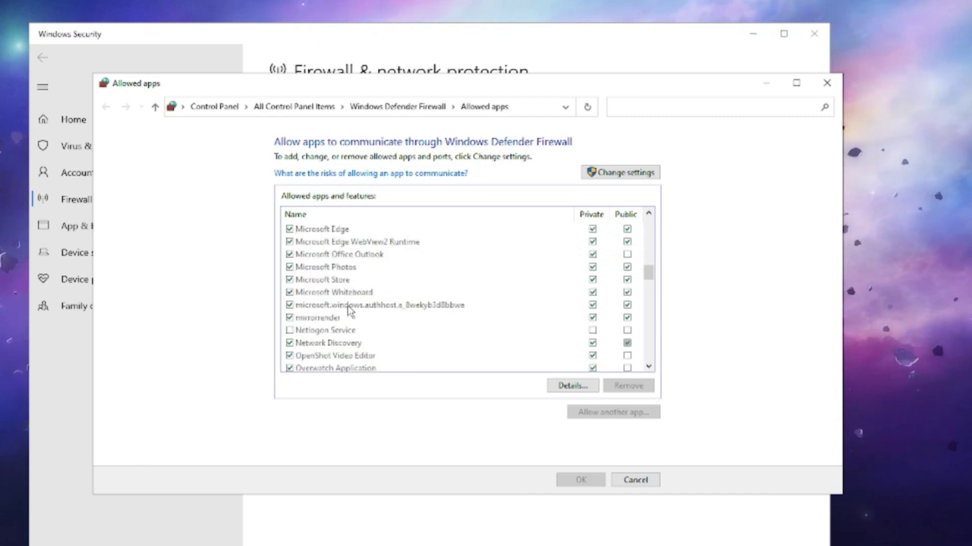
scroll(354, 311, down, 2)
scroll(362, 311, down, 10)
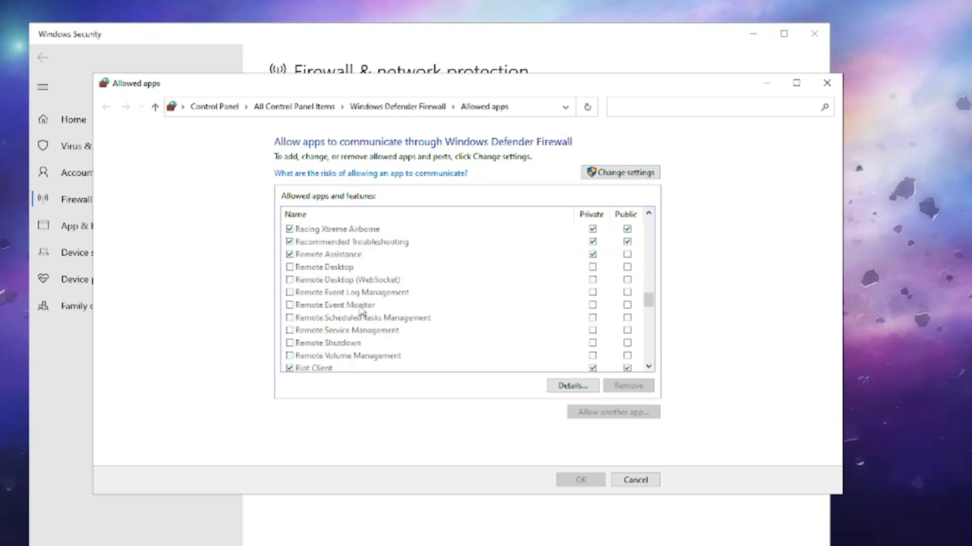
click(307, 307)
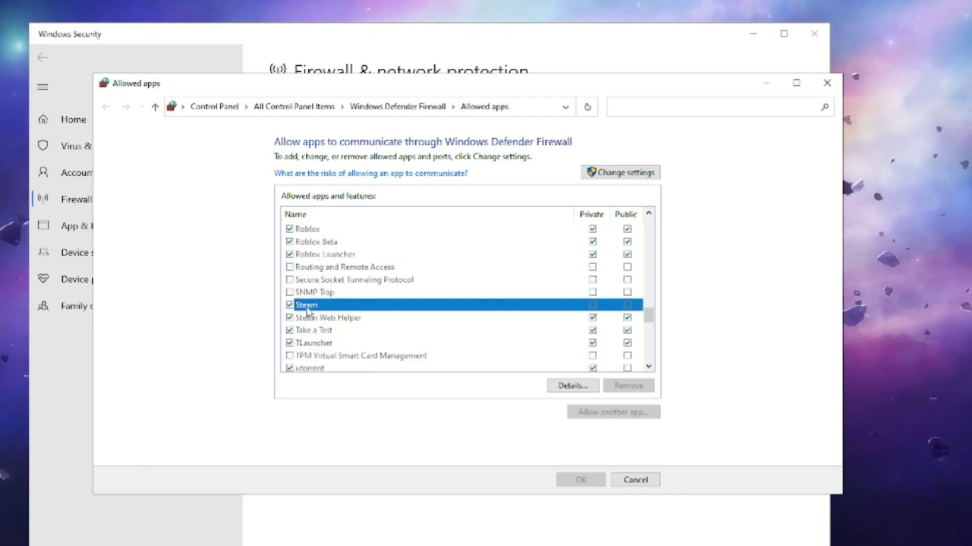
click(613, 172)
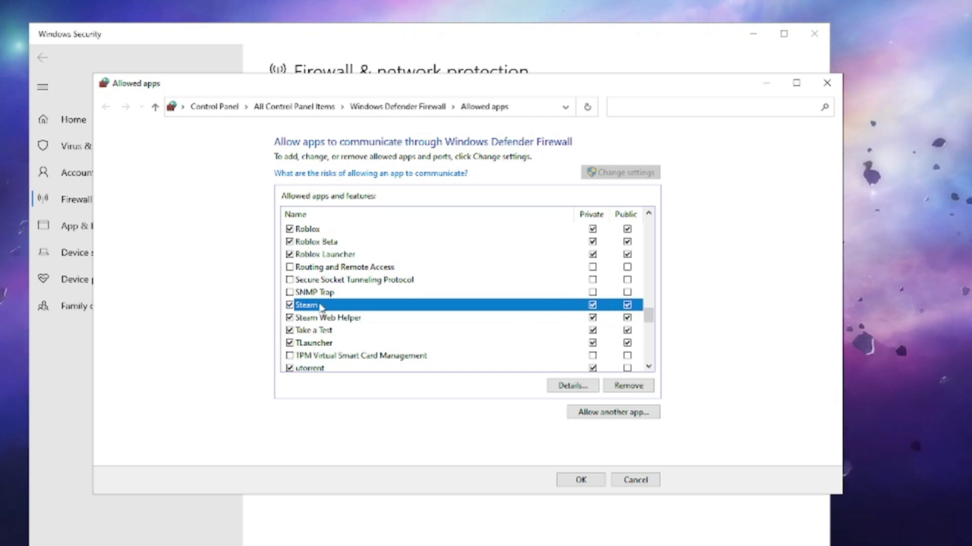
Step: Start allowing another app and choose the steam application from C:\Program Files (x86)\Steam as its path
click(604, 418)
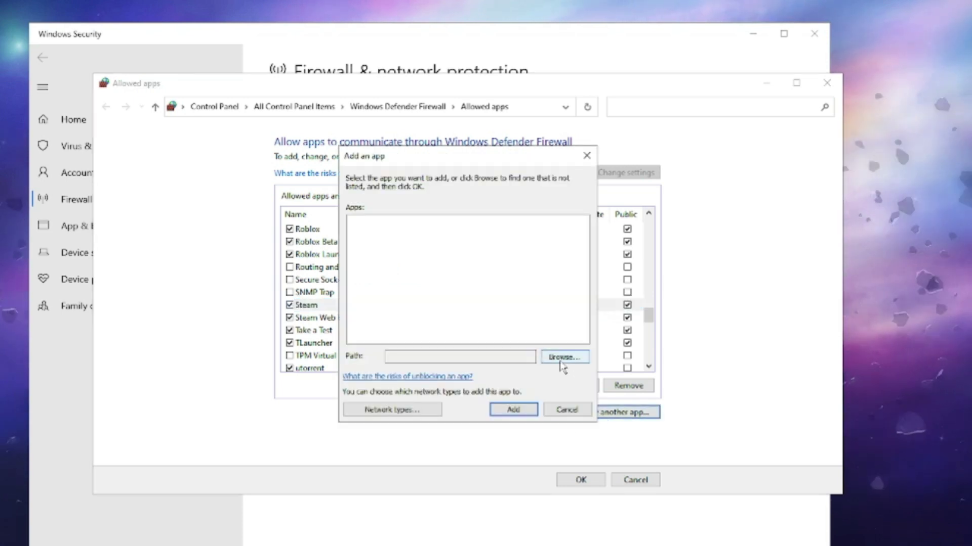
click(563, 358)
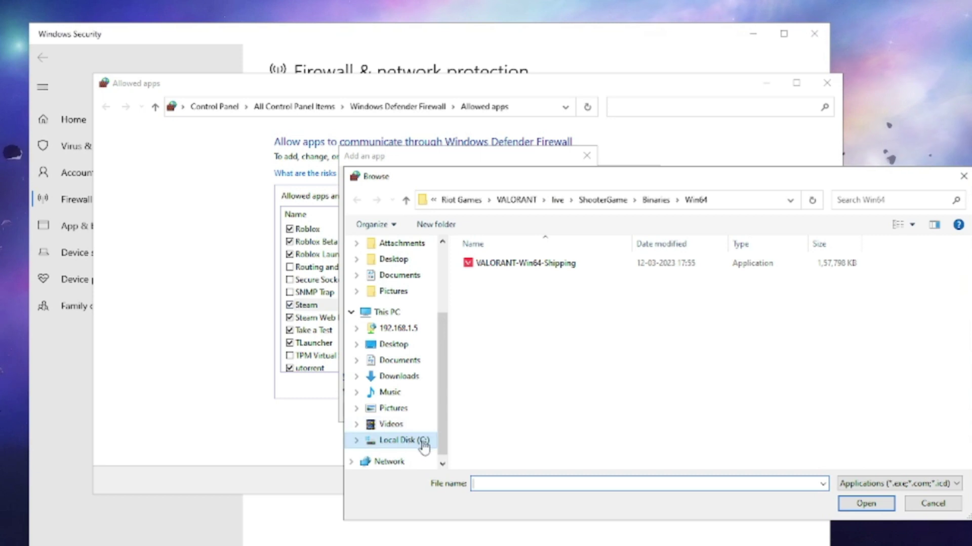
click(404, 441)
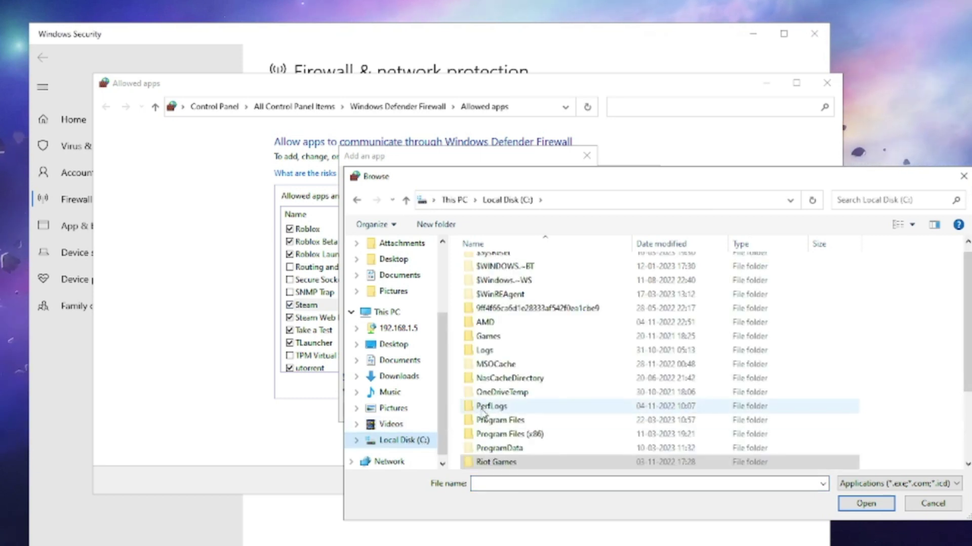
click(537, 381)
double_click(537, 435)
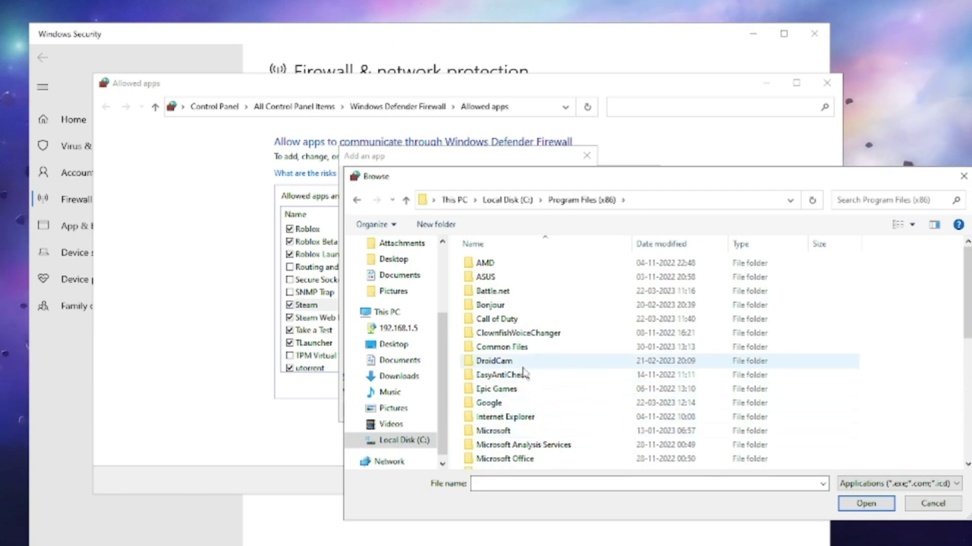
key(s)
key(t)
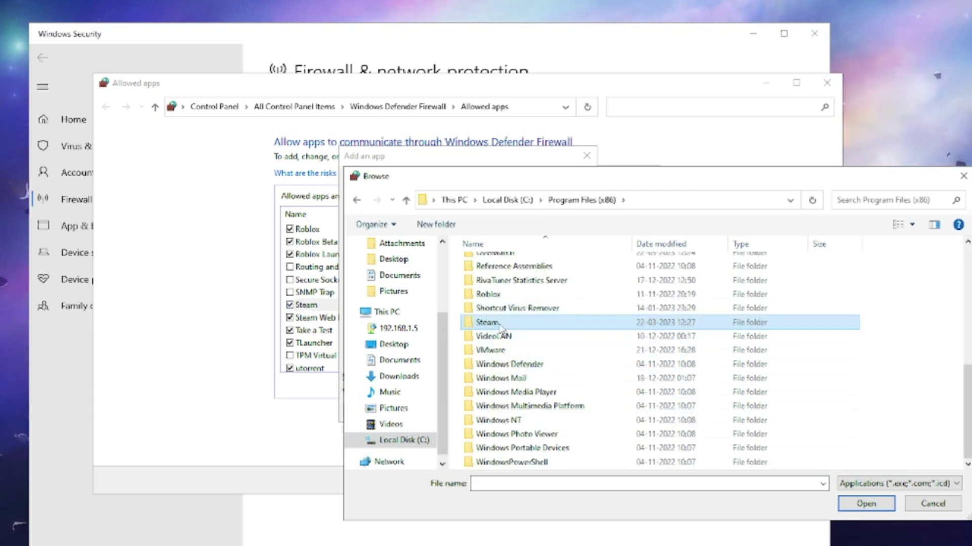
double_click(500, 326)
scroll(501, 332, down, 4)
click(501, 393)
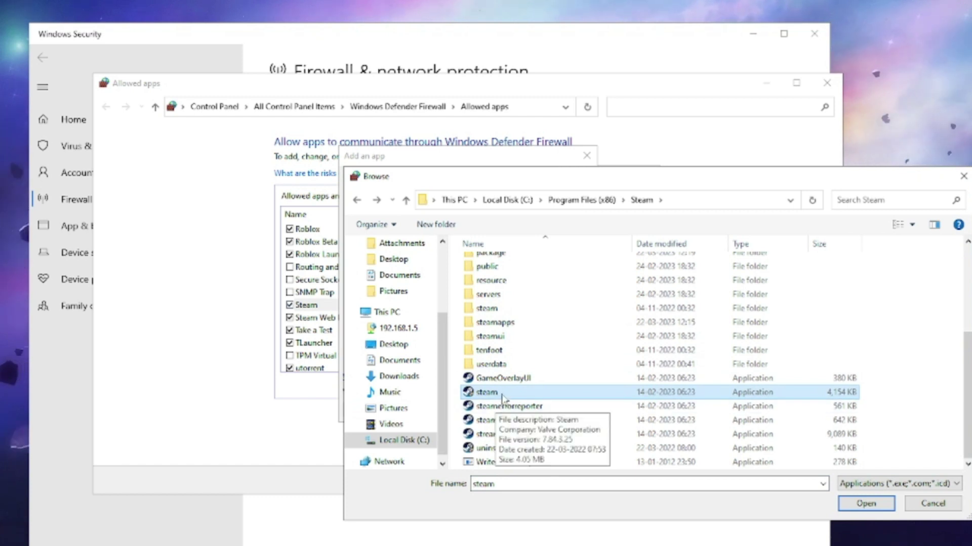
click(864, 503)
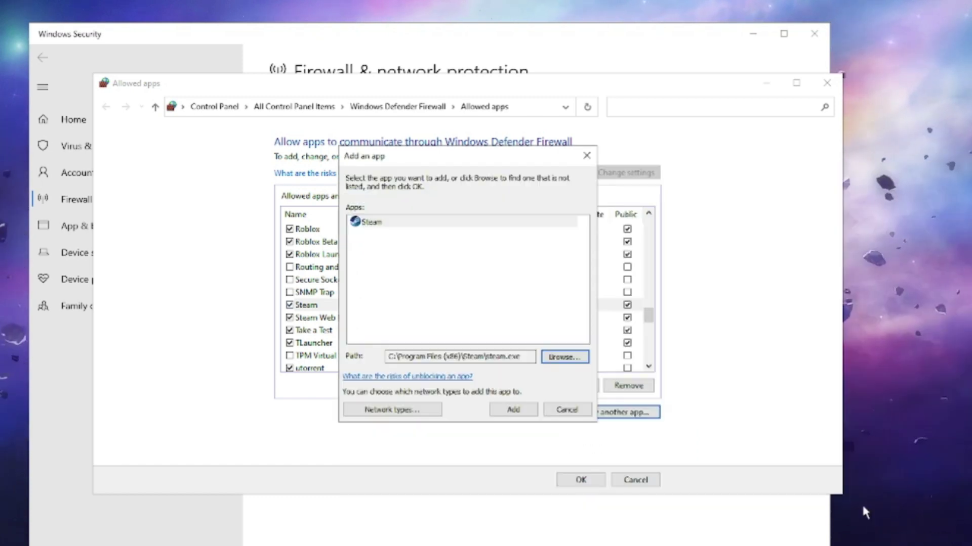
Step: Try to add Steam to the allowed apps, dismiss the add dialog and confirm the firewall's allowed apps settings
click(513, 409)
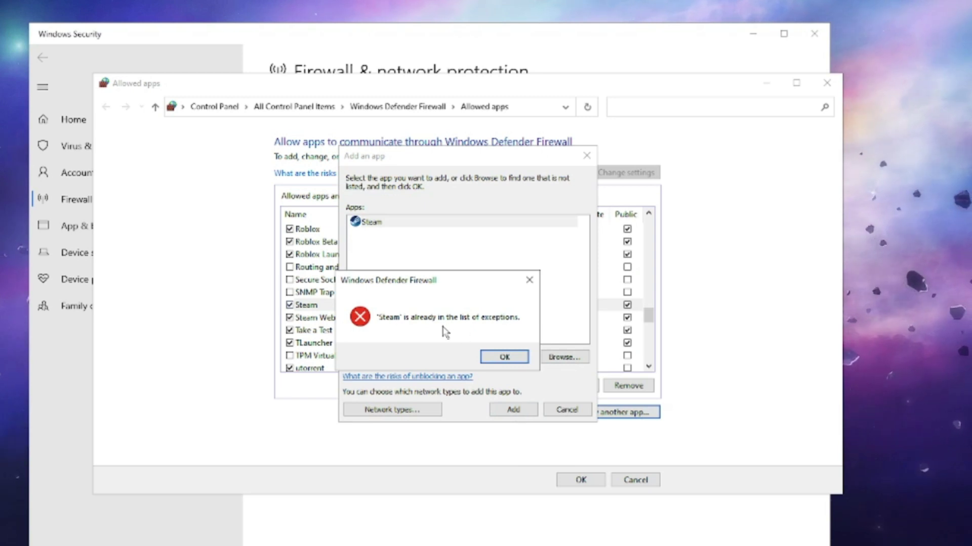
click(506, 358)
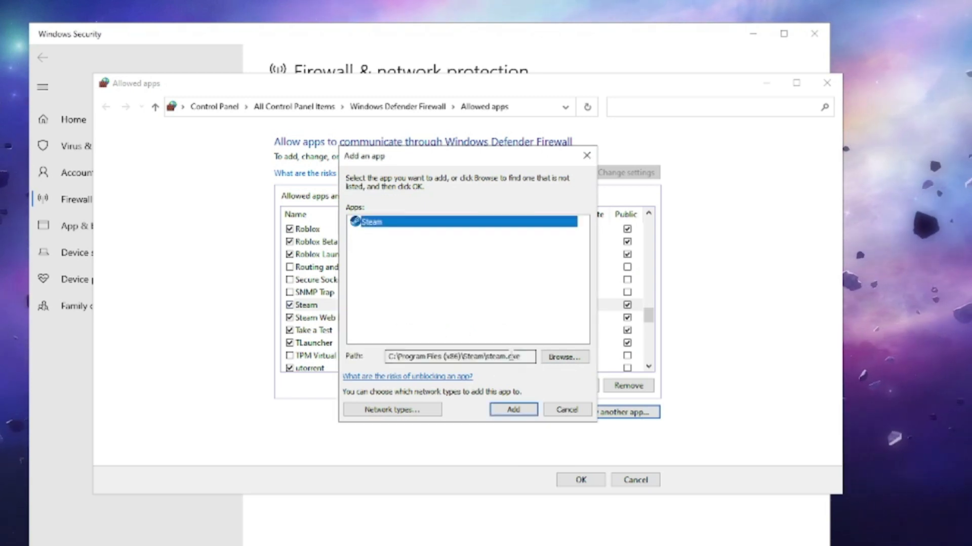
click(511, 408)
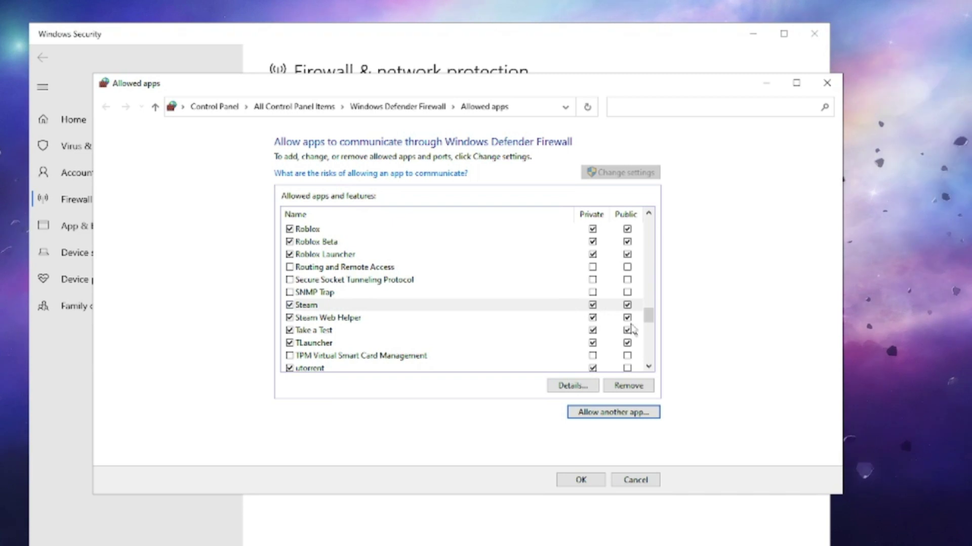
click(594, 482)
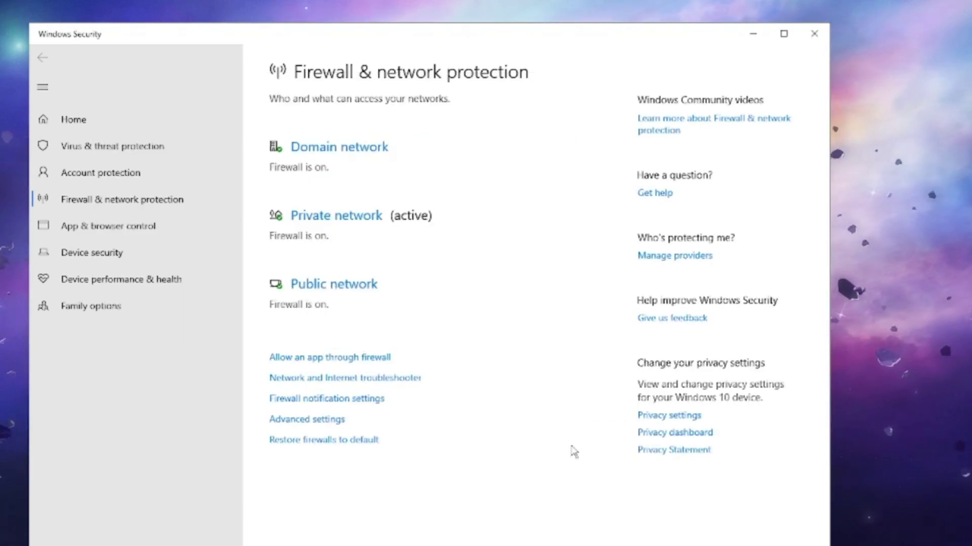